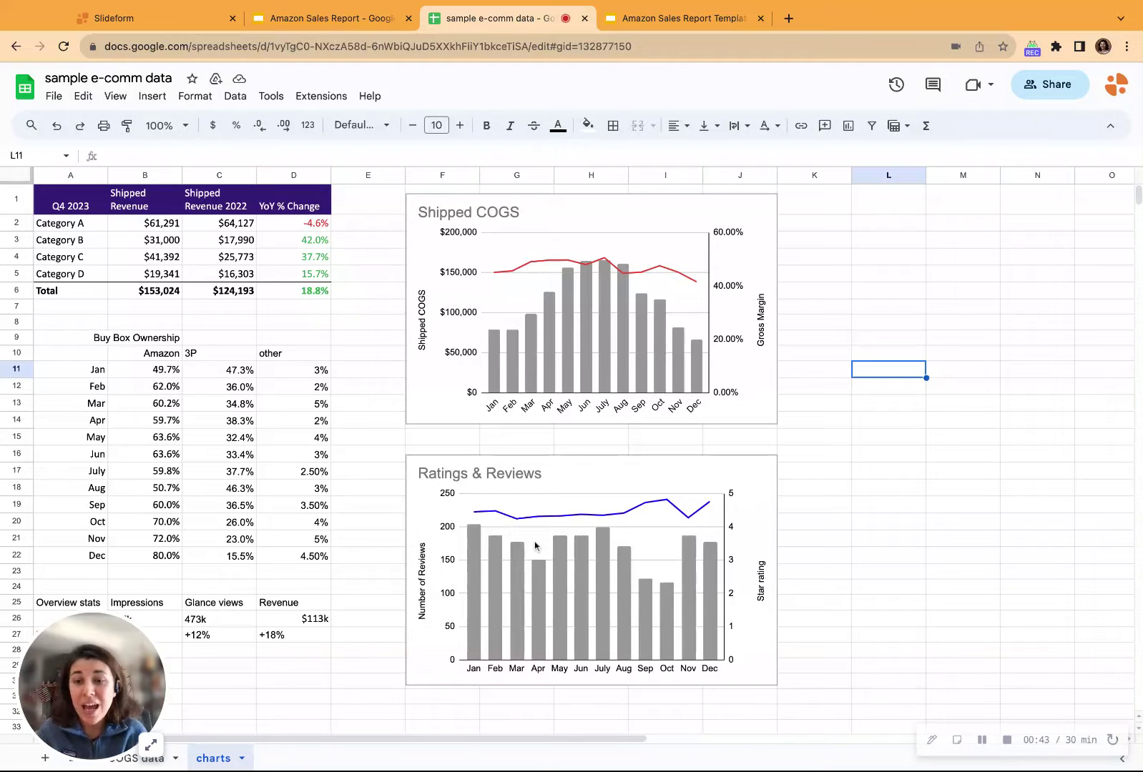
# Review the overview stats in the charts sheet and the Sales Performance placeholders on slide 2 of the Amazon Sales Report Template
pyautogui.scroll(-1, 322, 619)
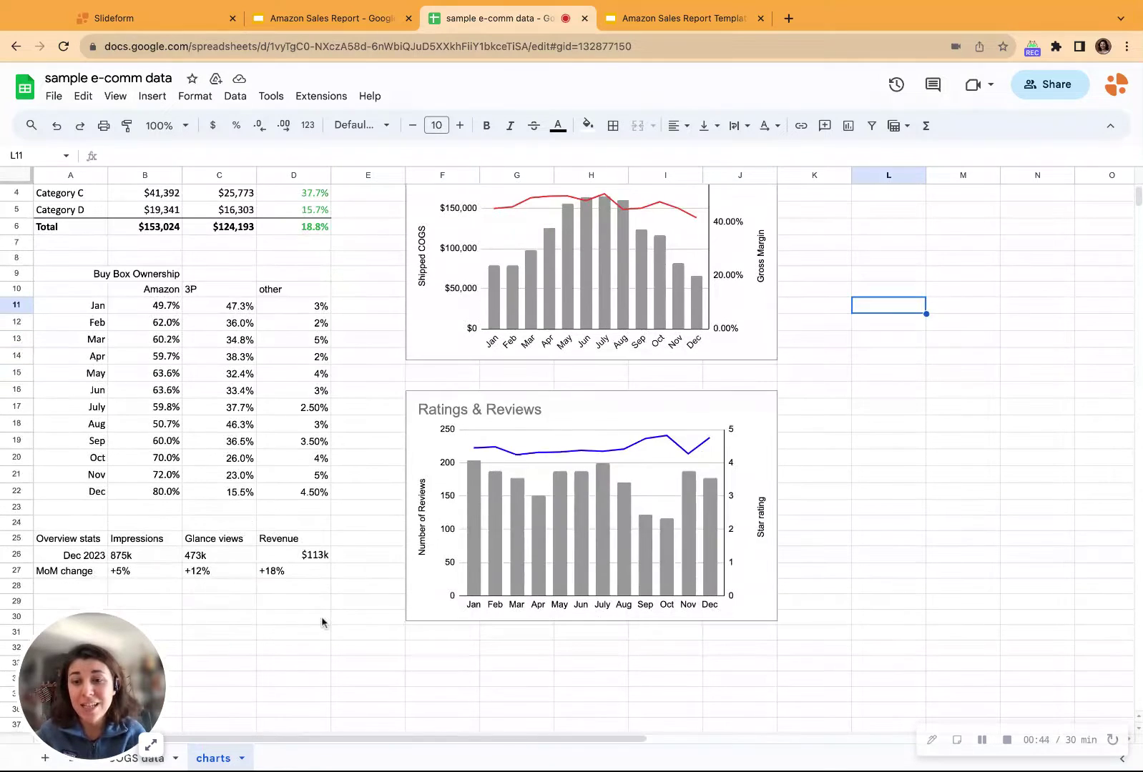
pyautogui.click(133, 560)
pyautogui.click(301, 558)
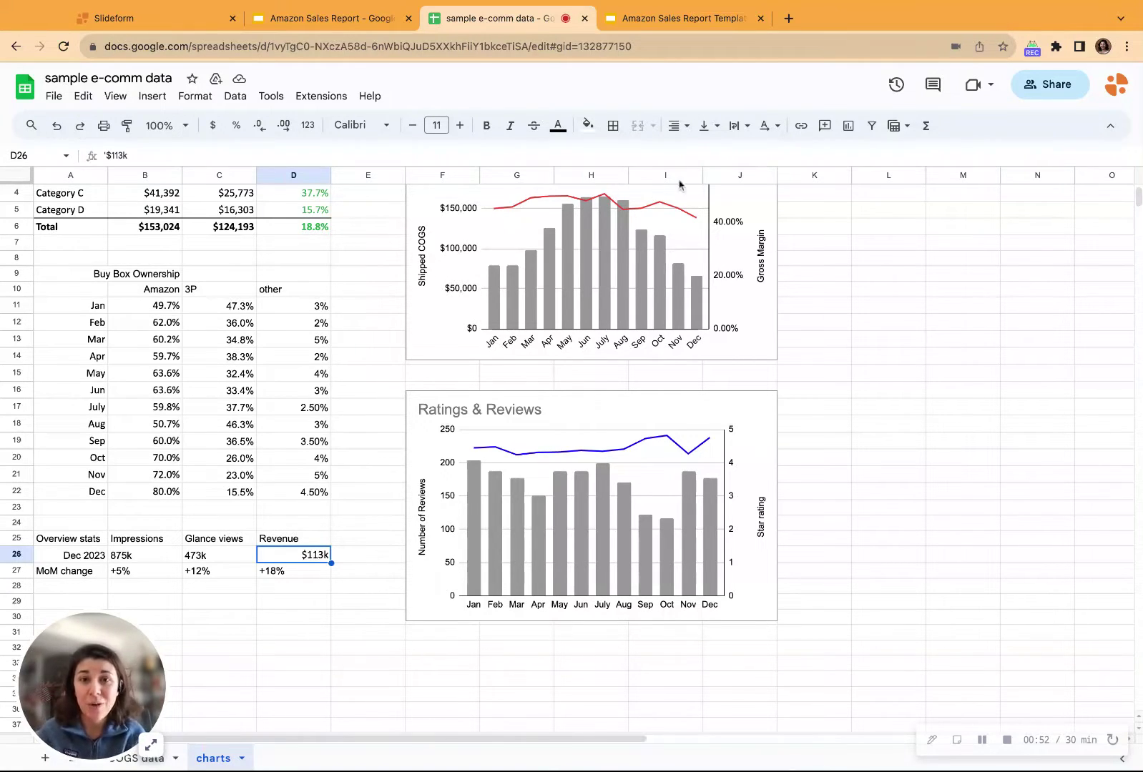
pyautogui.click(683, 19)
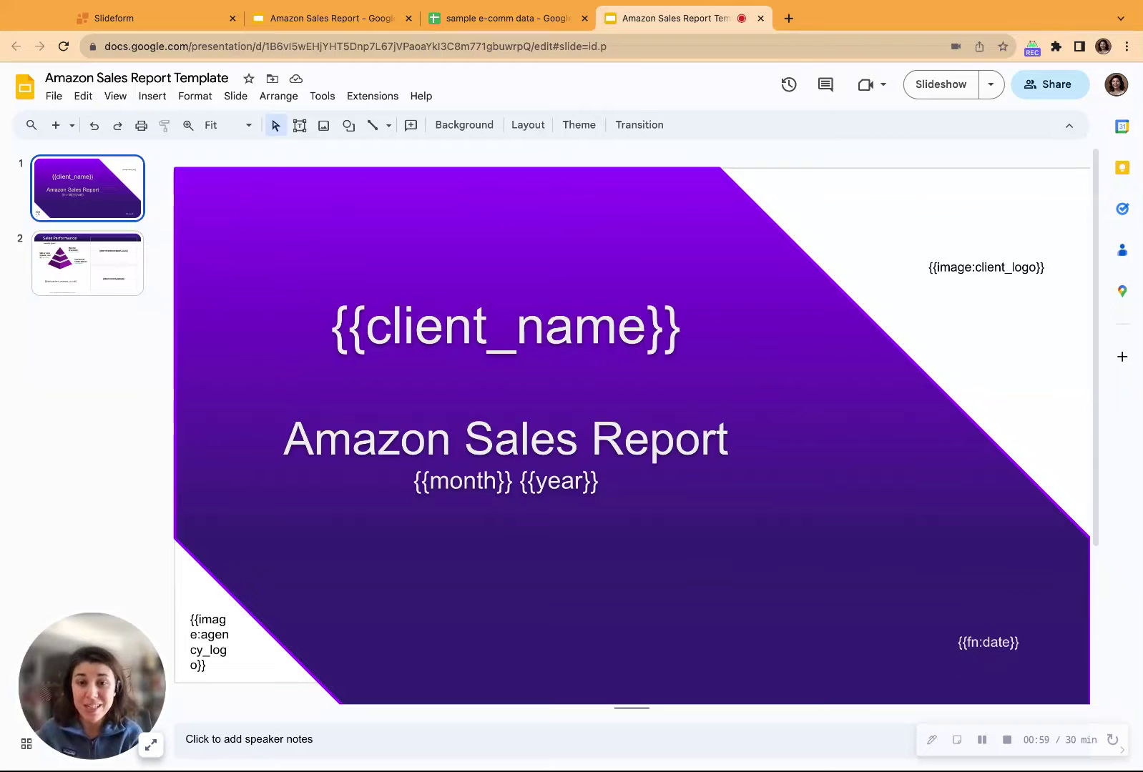
pyautogui.click(102, 284)
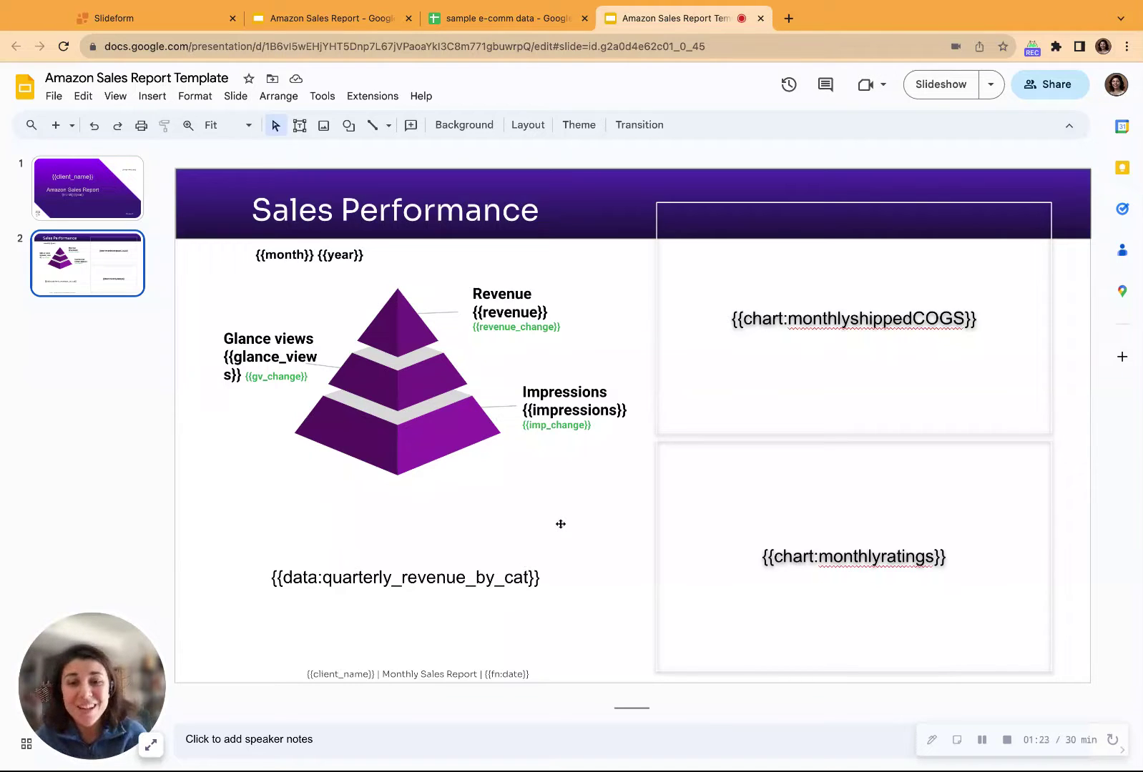
# Switch to Slideform and open the data configuration of the Amazon Sales Report project that pulls from Google Sheets
pyautogui.click(158, 18)
pyautogui.scroll(6, 1018, 227)
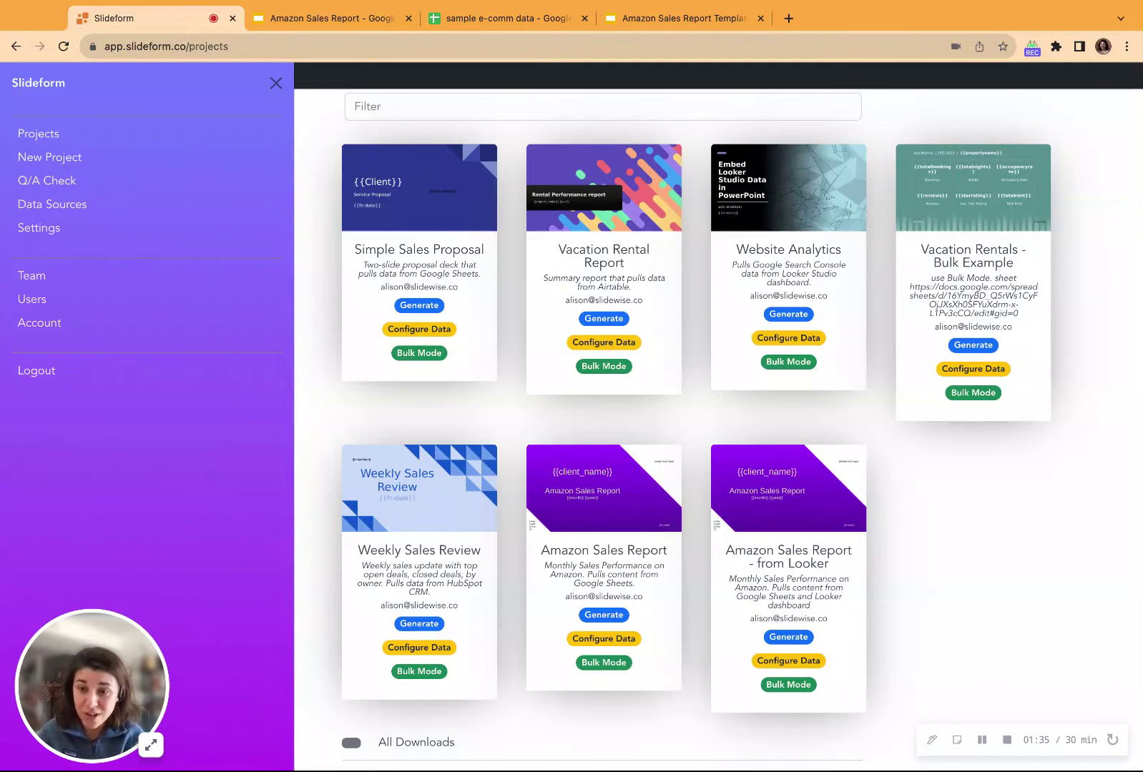
pyautogui.scroll(-3, 715, 429)
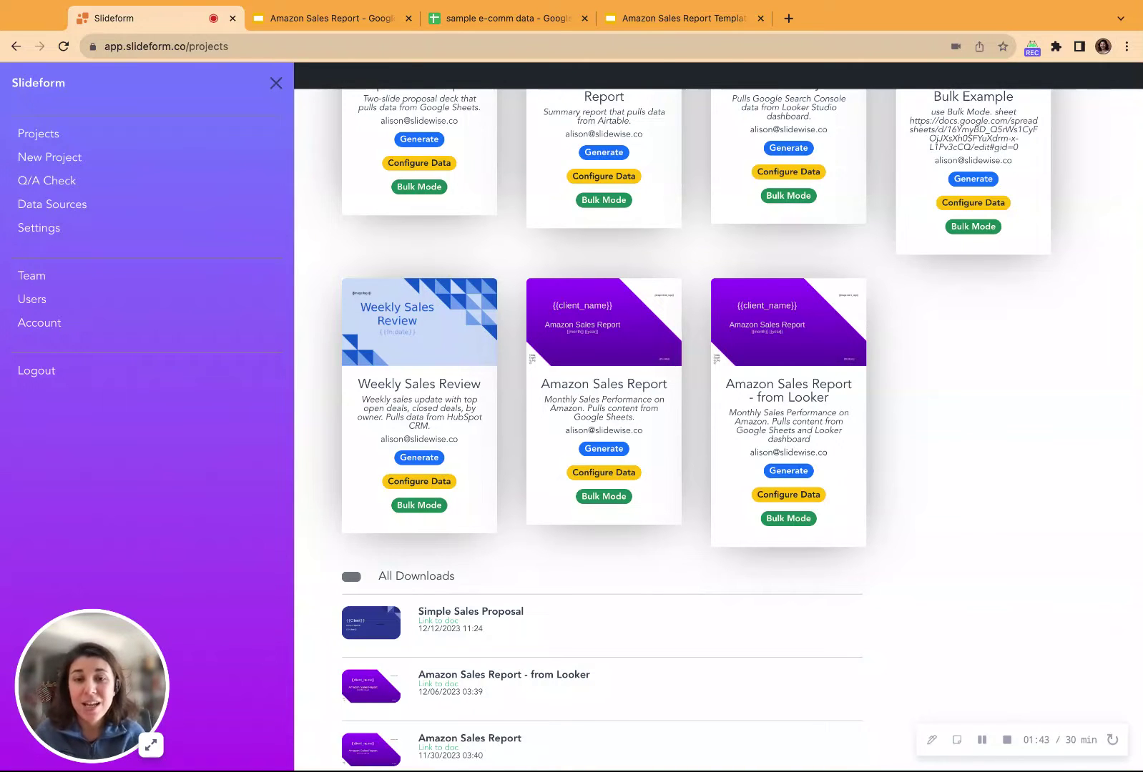
pyautogui.scroll(-2, 715, 429)
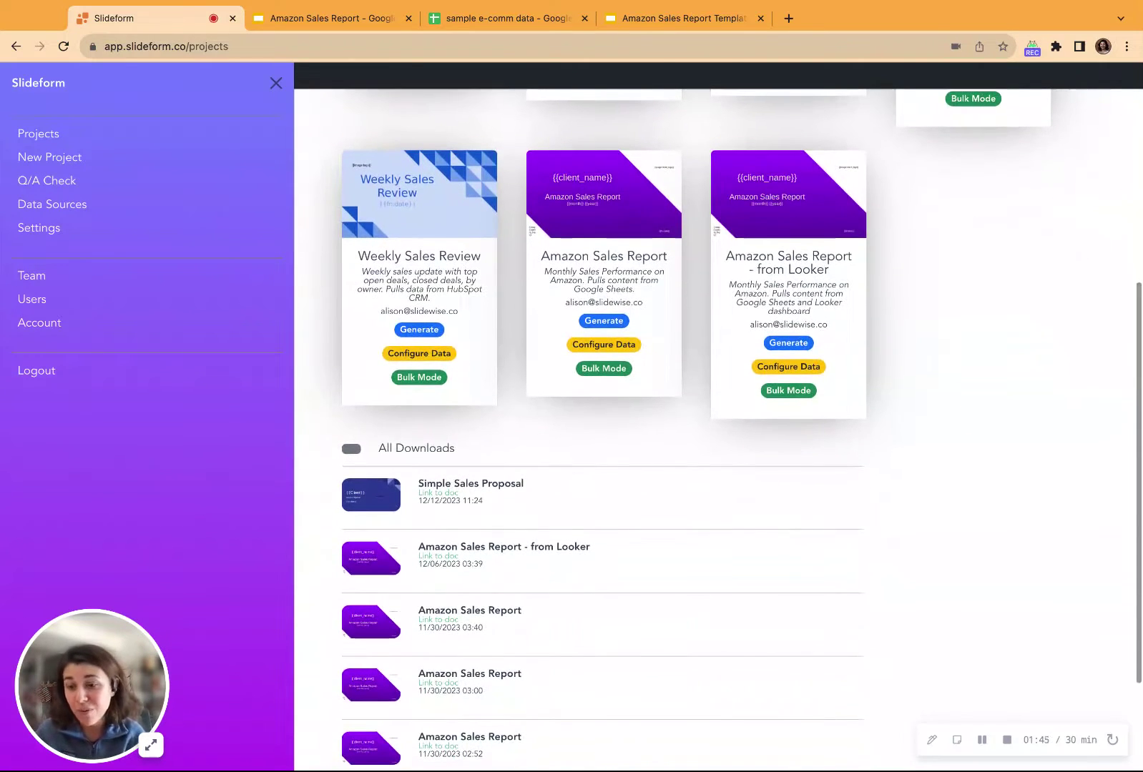
pyautogui.scroll(1, 715, 429)
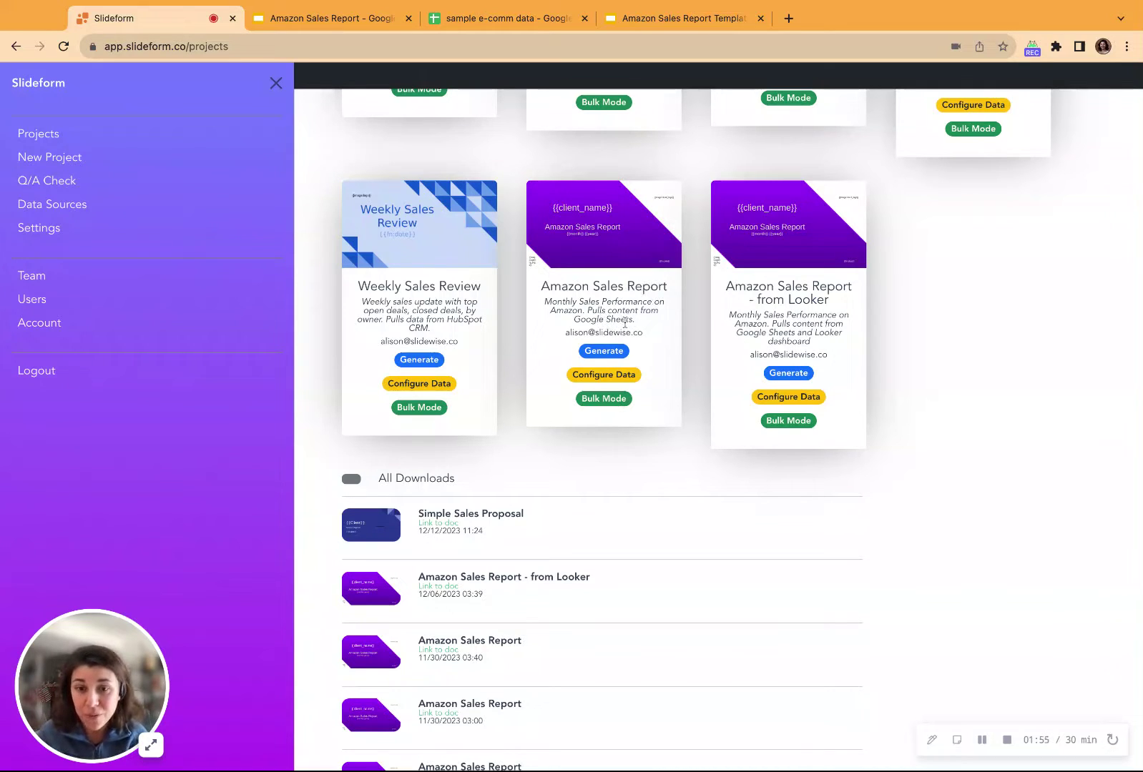
pyautogui.click(599, 376)
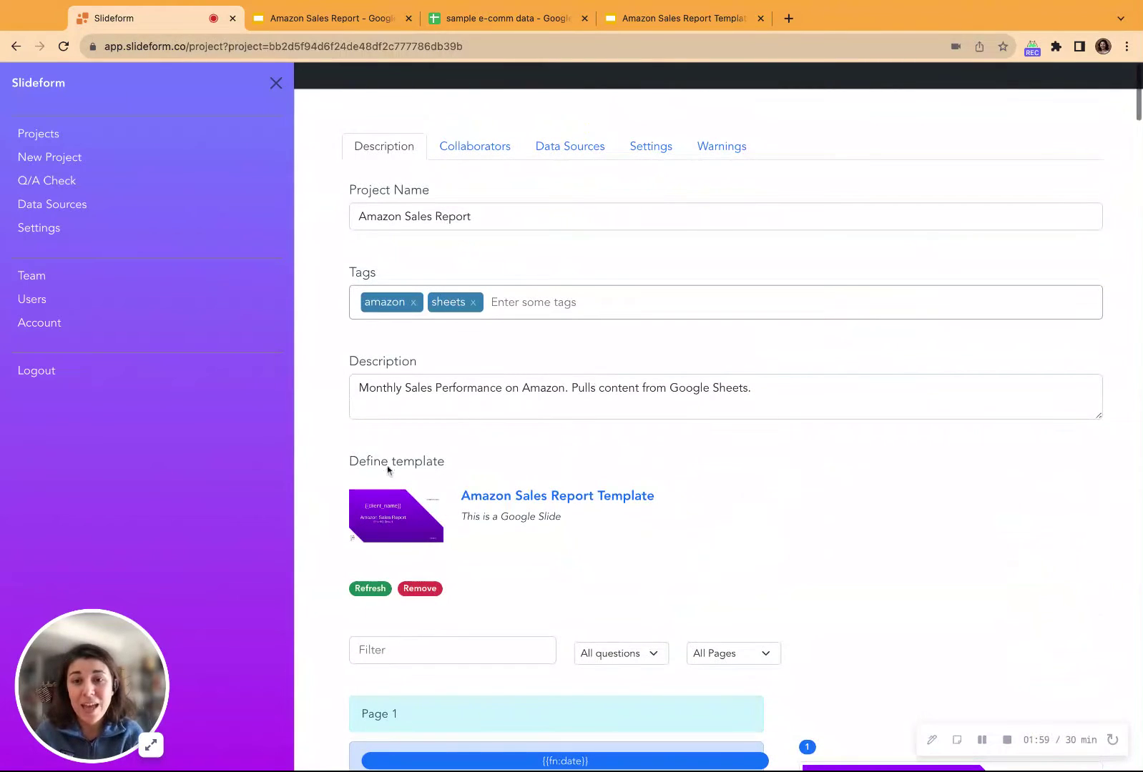
# Examine the template definition and the Page 1 placeholder settings for date, logos, client name, month and year
pyautogui.scroll(-3, 315, 530)
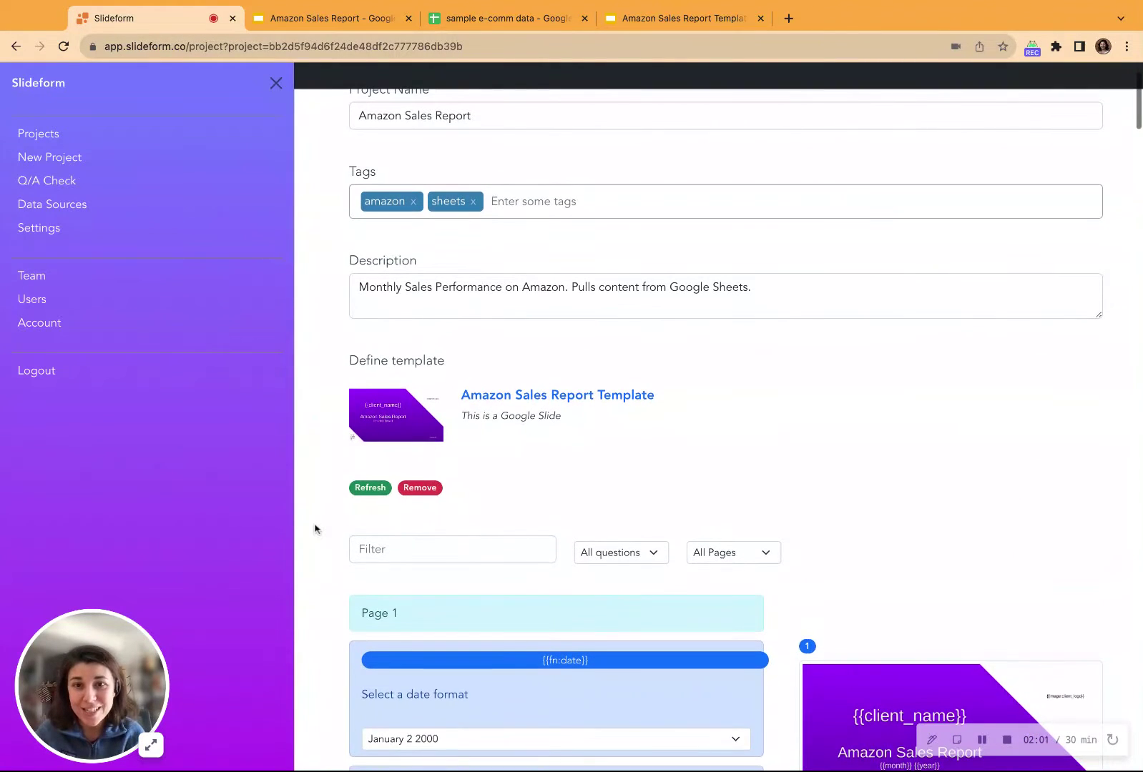
pyautogui.scroll(-1, 746, 422)
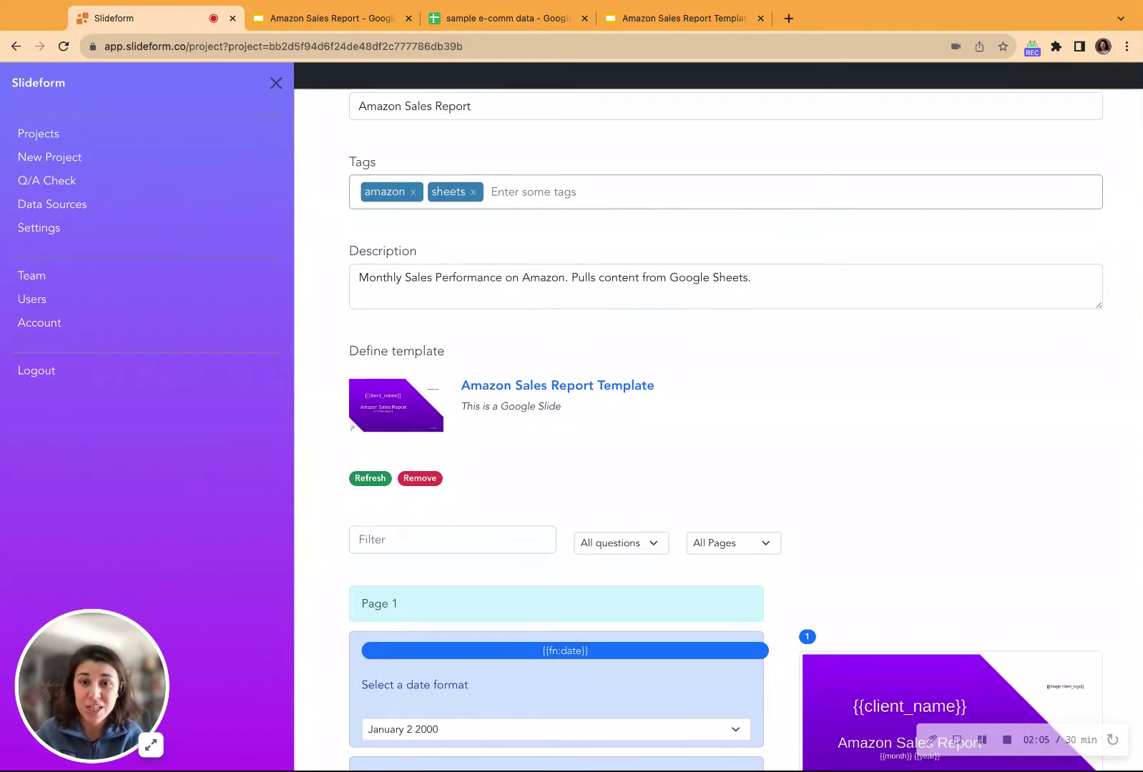
pyautogui.scroll(-10, 745, 424)
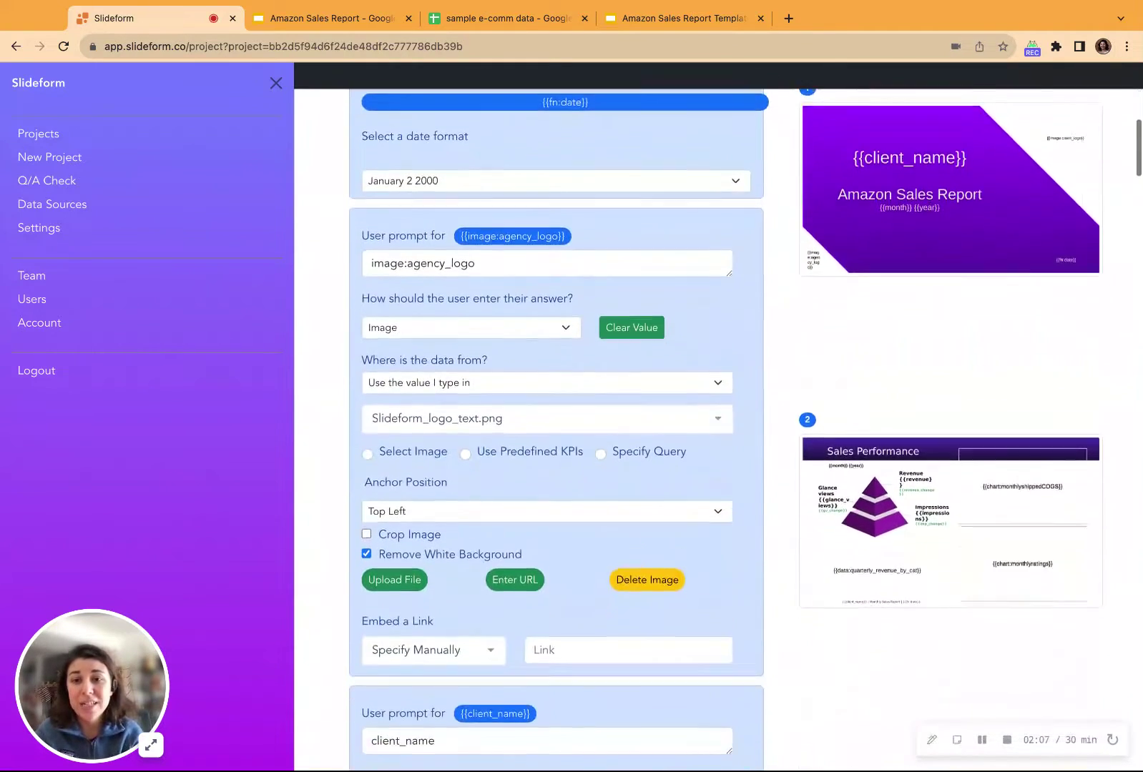
pyautogui.scroll(-2, 309, 446)
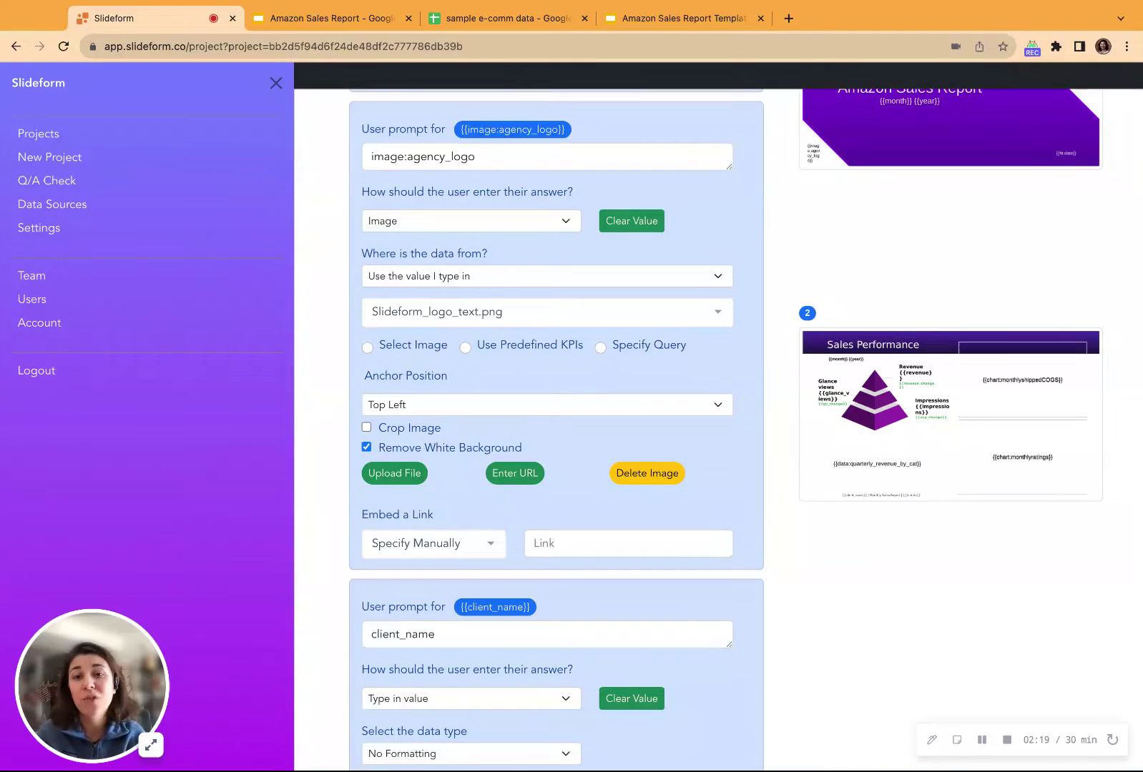
pyautogui.scroll(1, 773, 275)
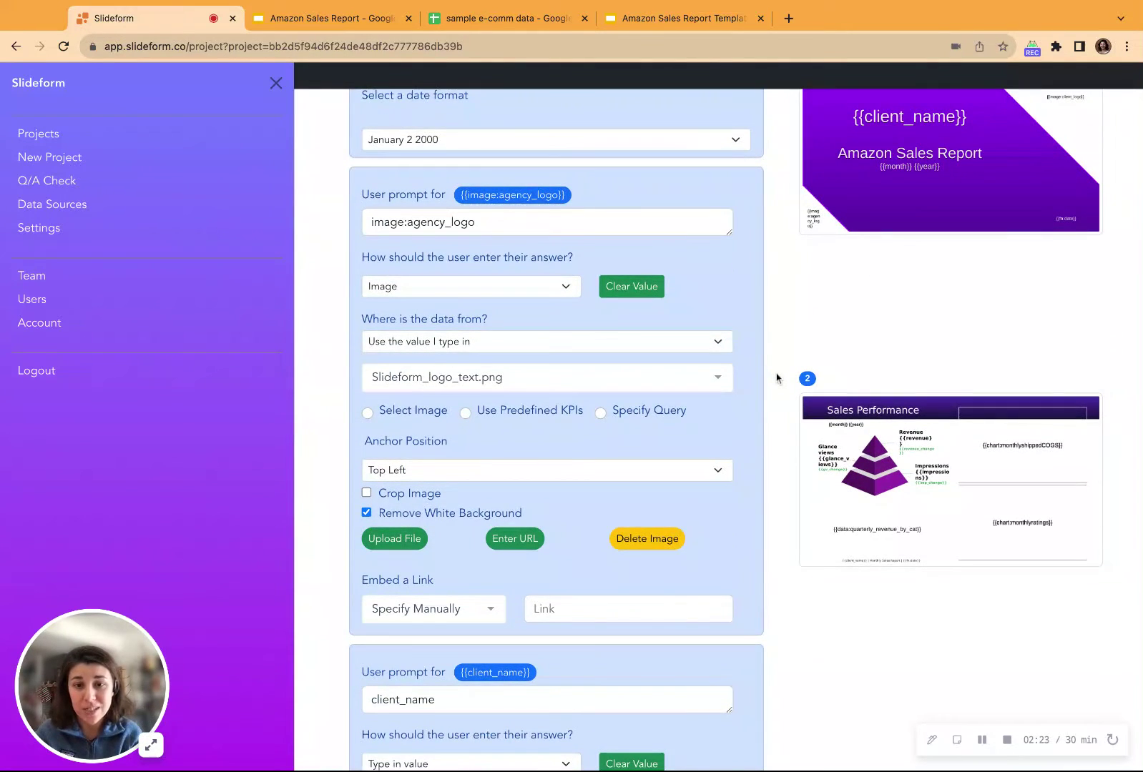
pyautogui.scroll(-3, 778, 377)
pyautogui.scroll(-15, 776, 378)
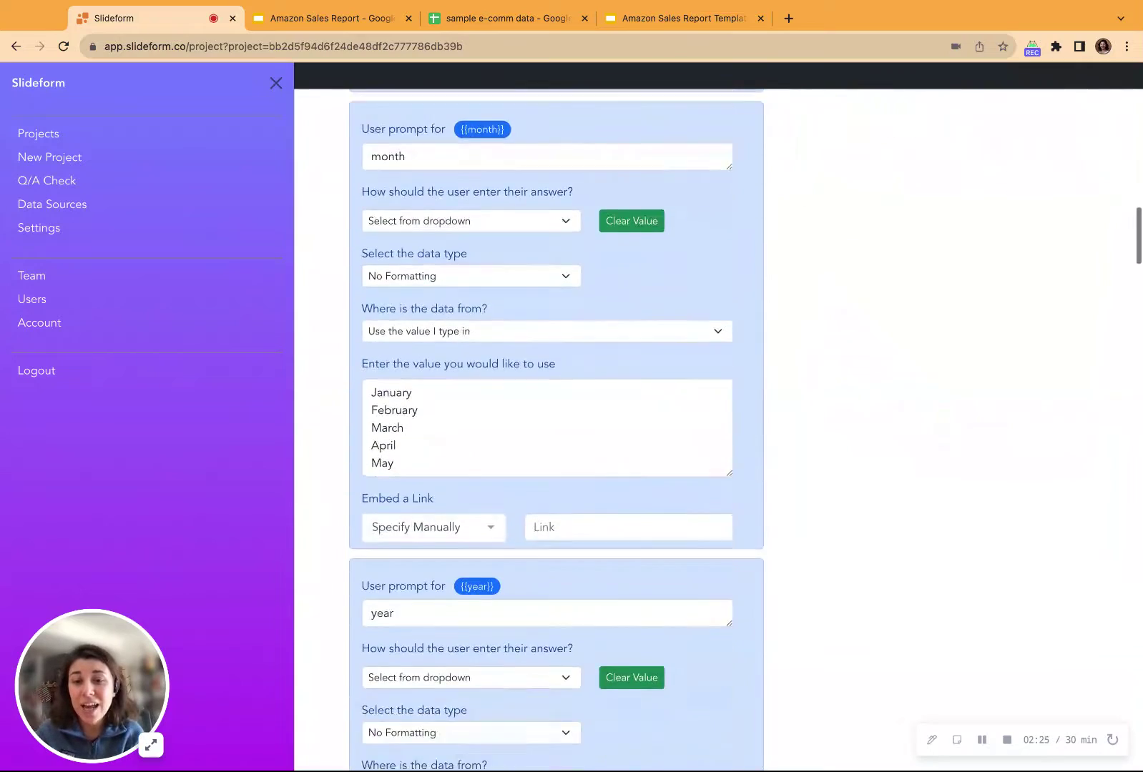
pyautogui.scroll(-15, 777, 378)
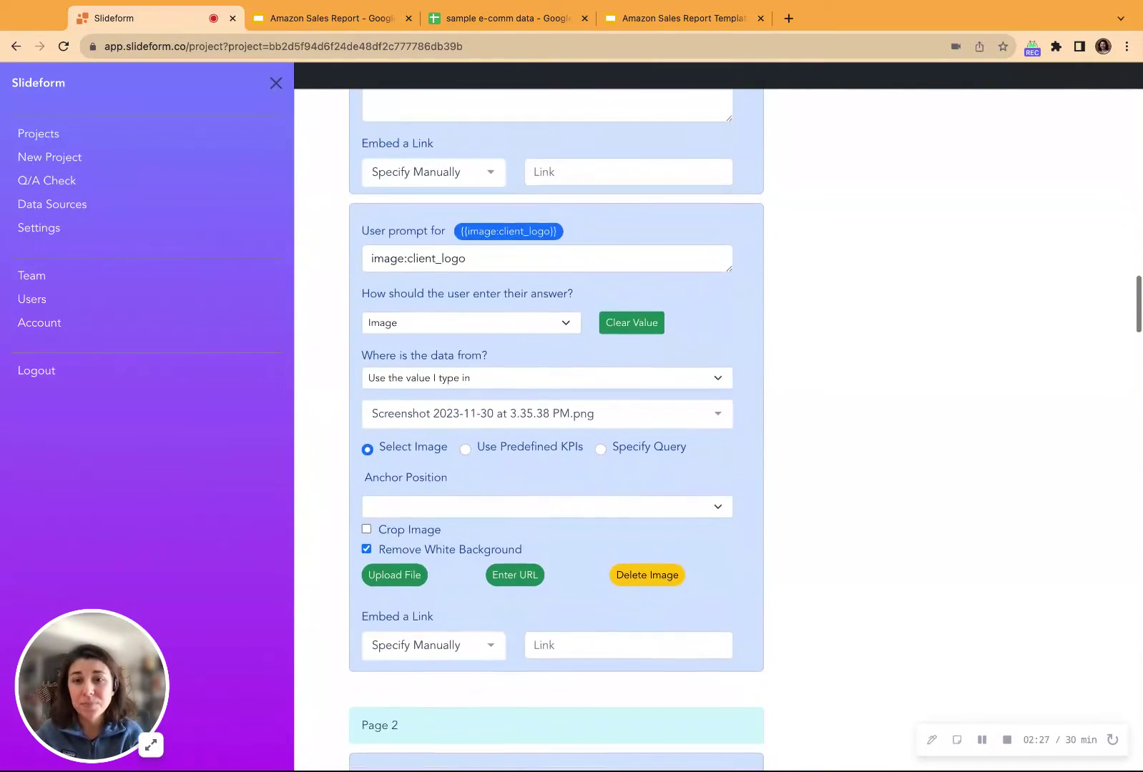
# Examine the Page 2 placeholders' Google Sheets queries and the charts available for the monthlyshippedcogs placeholder
pyautogui.scroll(-3, 556, 429)
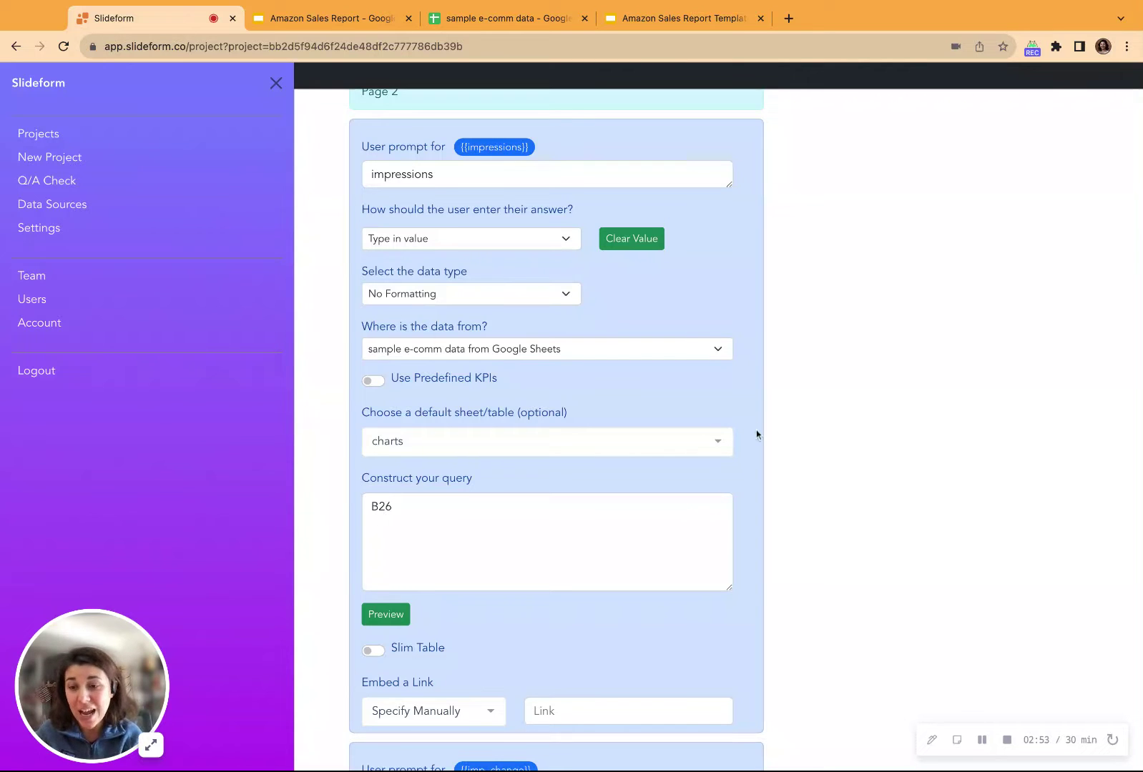
pyautogui.scroll(-5, 756, 429)
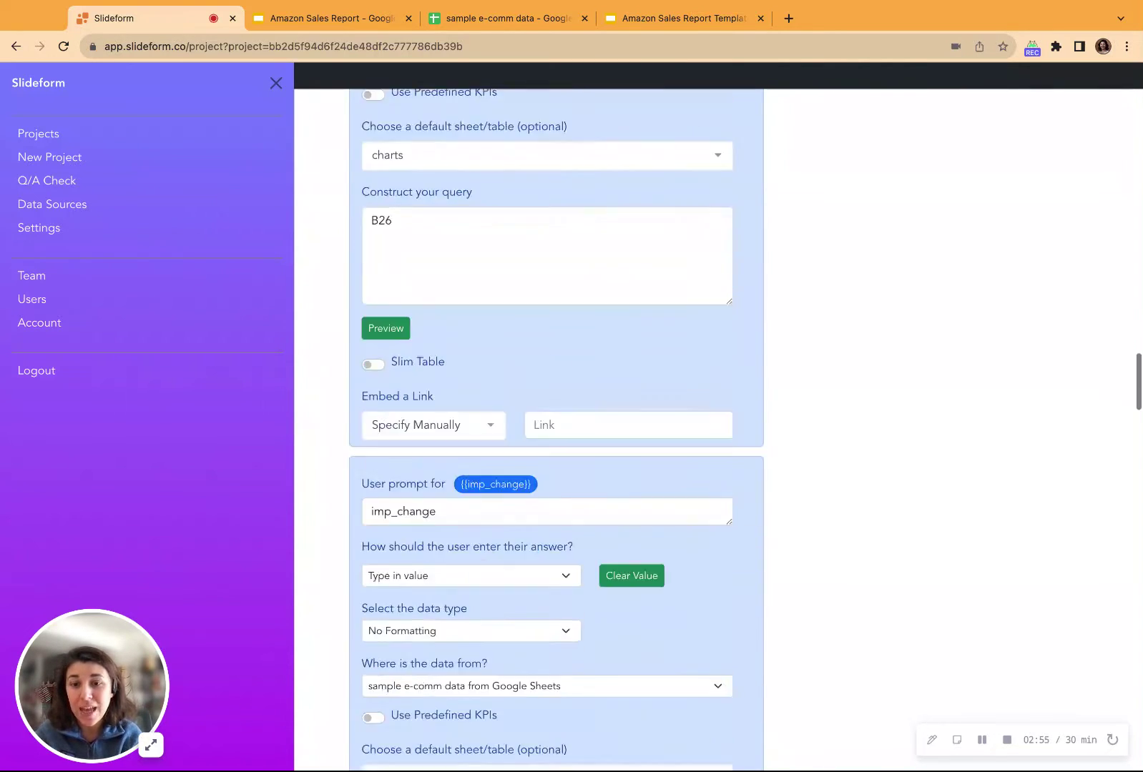
pyautogui.scroll(-20, 756, 429)
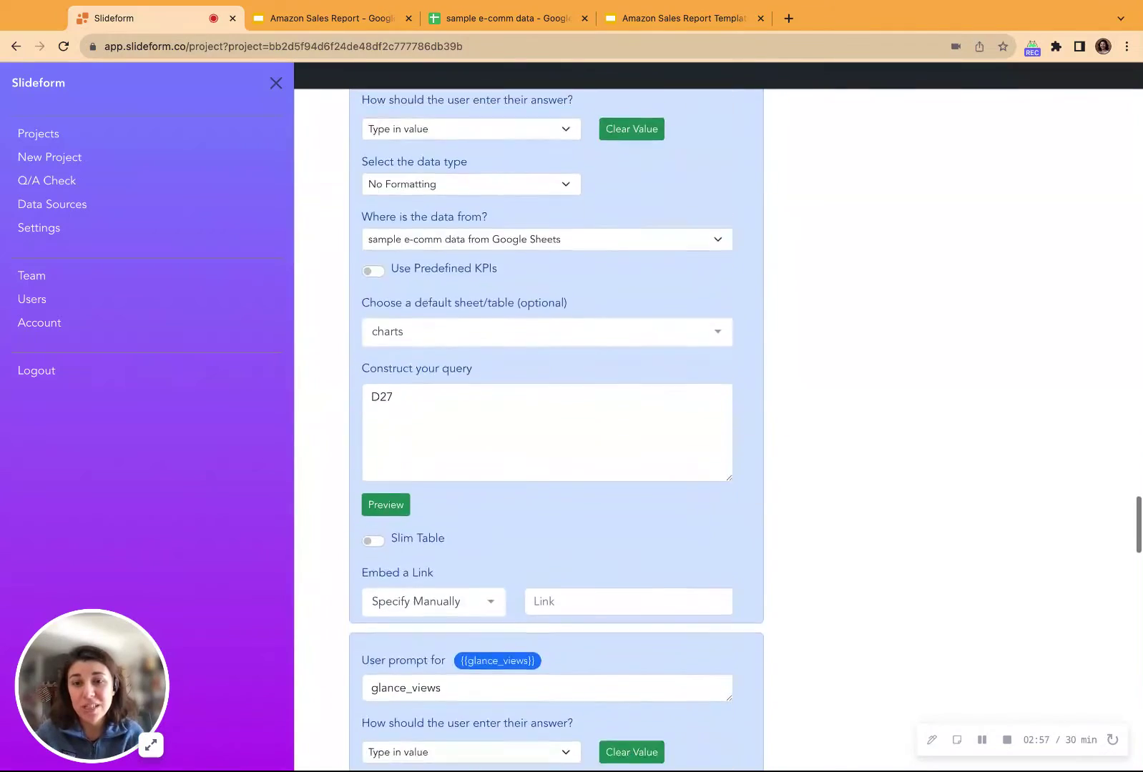
pyautogui.scroll(-19, 547, 429)
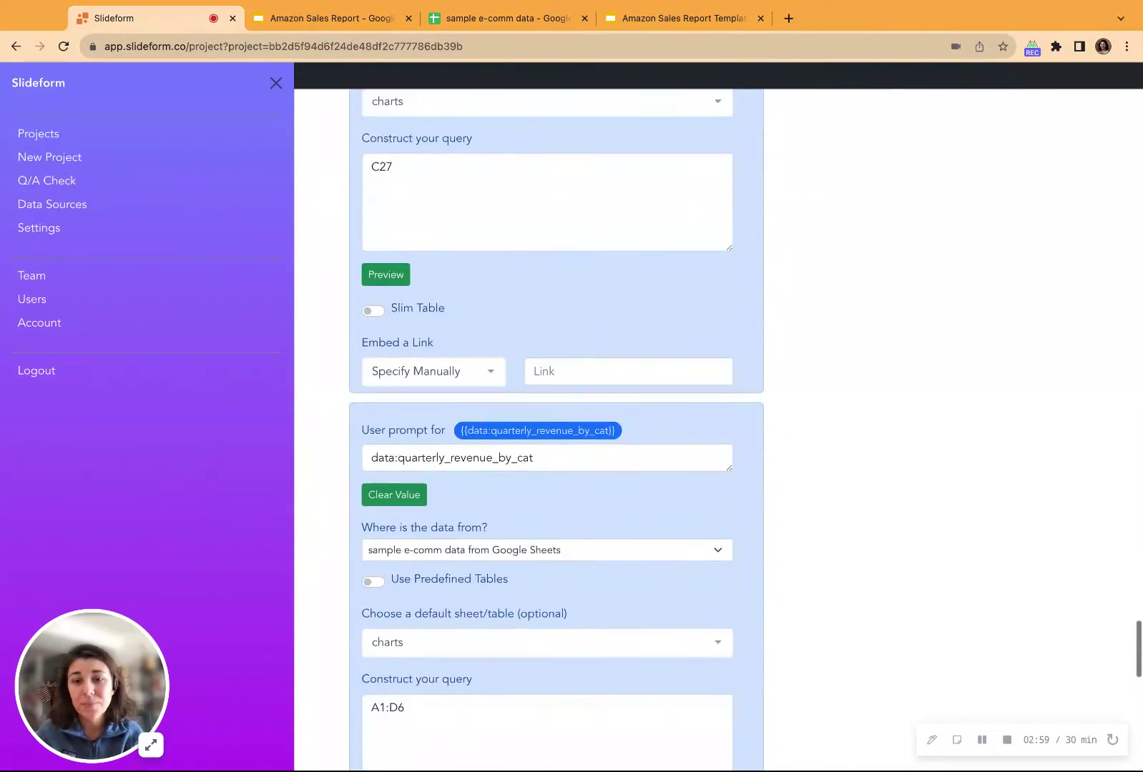
pyautogui.scroll(-14, 547, 429)
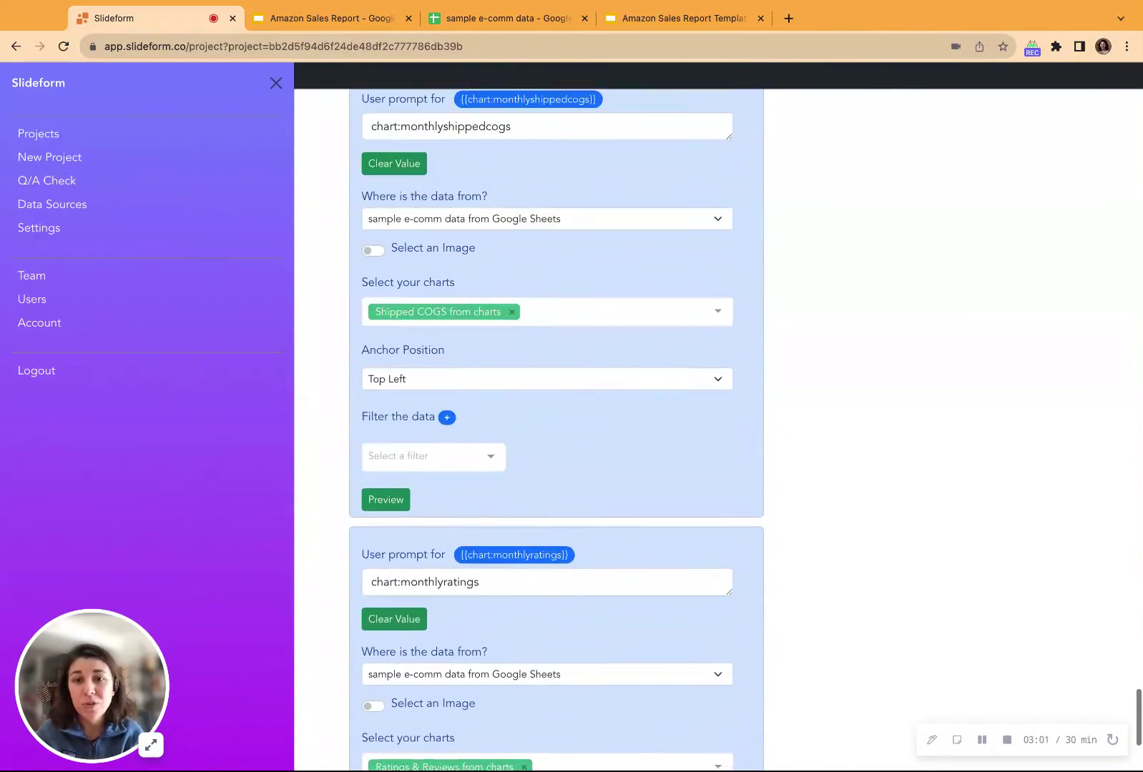
pyautogui.scroll(1, 556, 265)
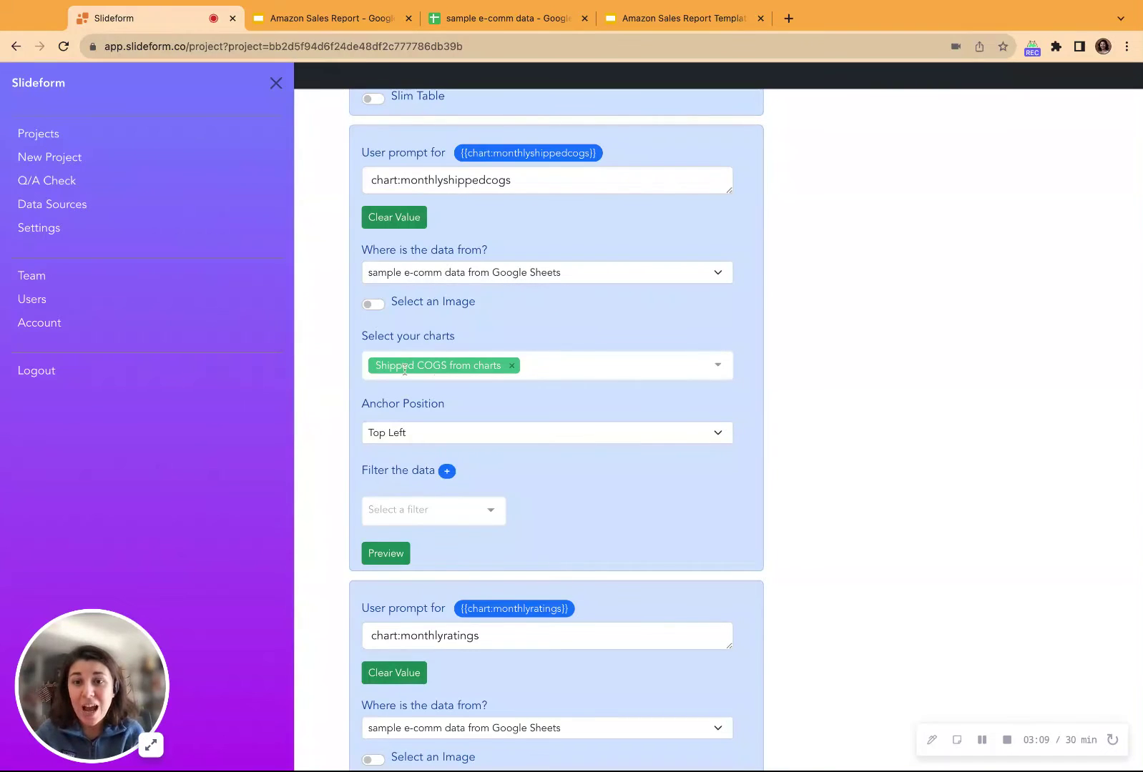
pyautogui.click(571, 365)
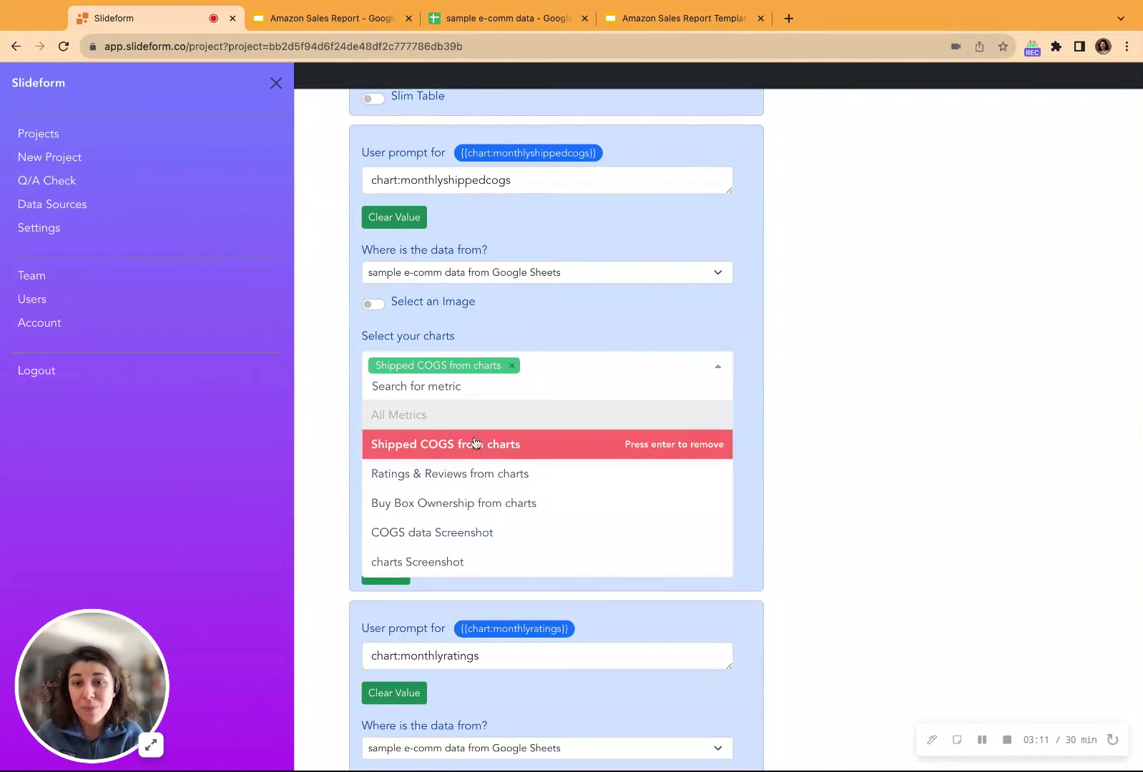
pyautogui.click(580, 316)
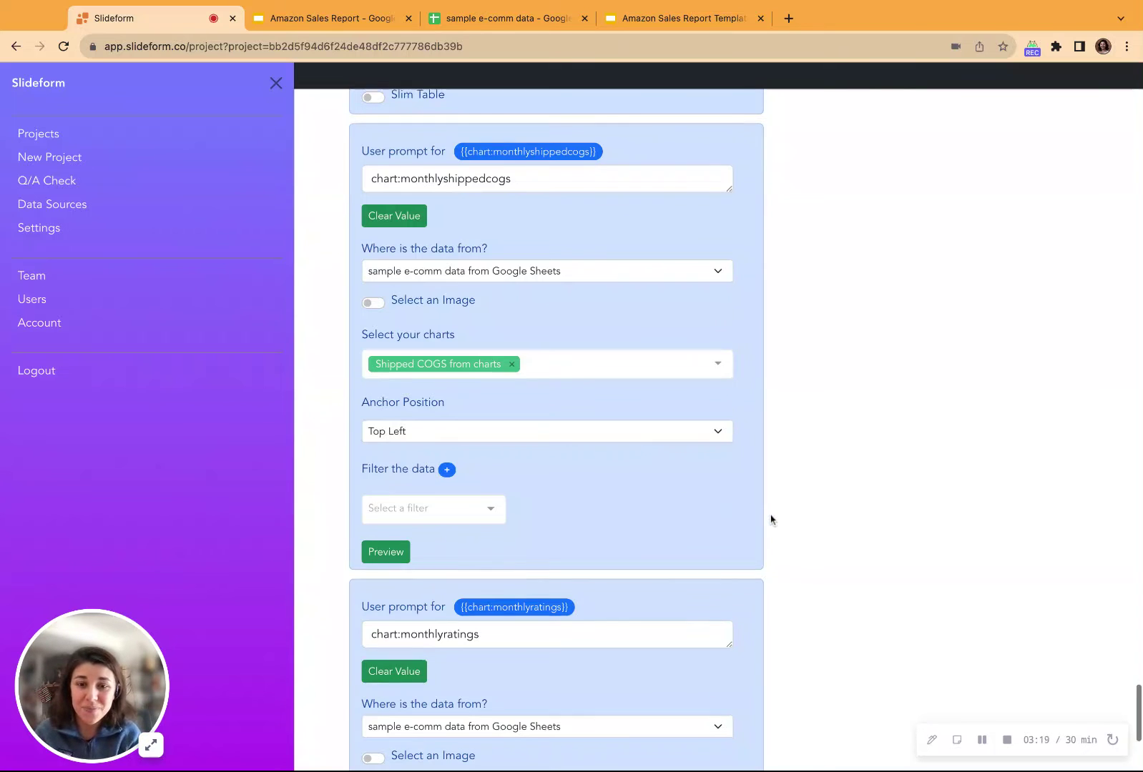
# Return from the data configuration to the project list and start generating the Amazon Sales Report
pyautogui.scroll(-5, 771, 519)
pyautogui.click(371, 742)
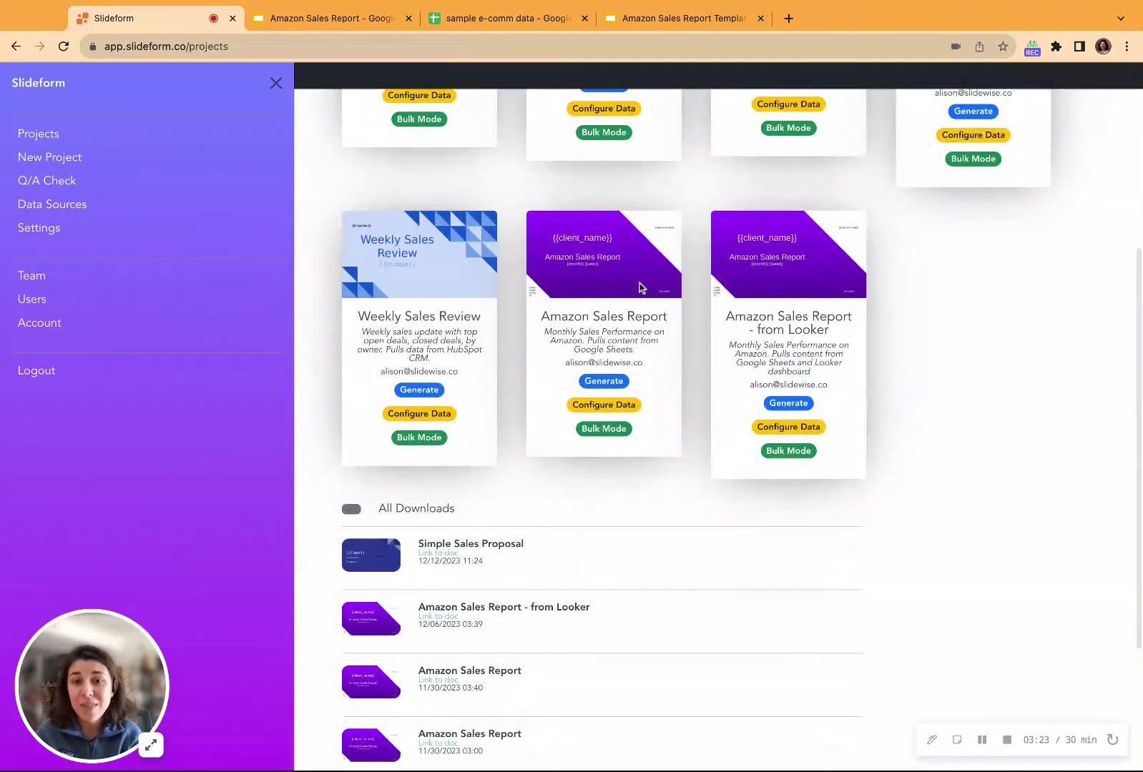
pyautogui.click(612, 382)
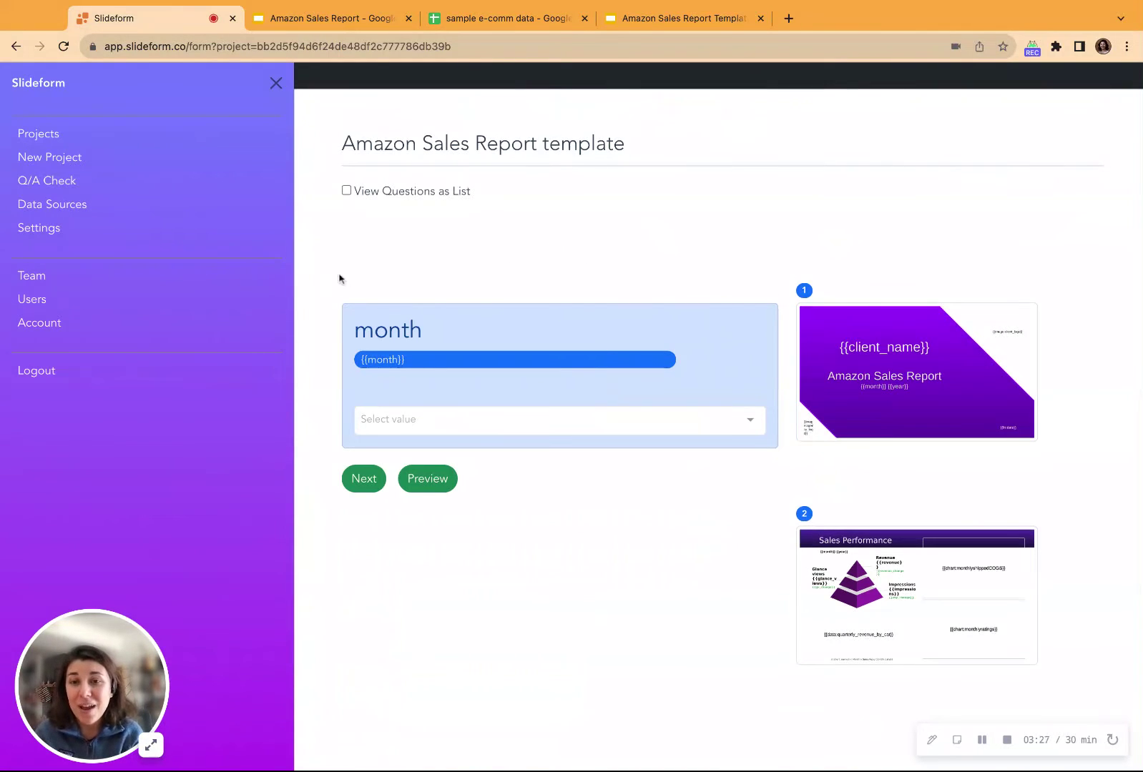
# Answer the month question with December and continue to the year question
pyautogui.scroll(-1, 321, 332)
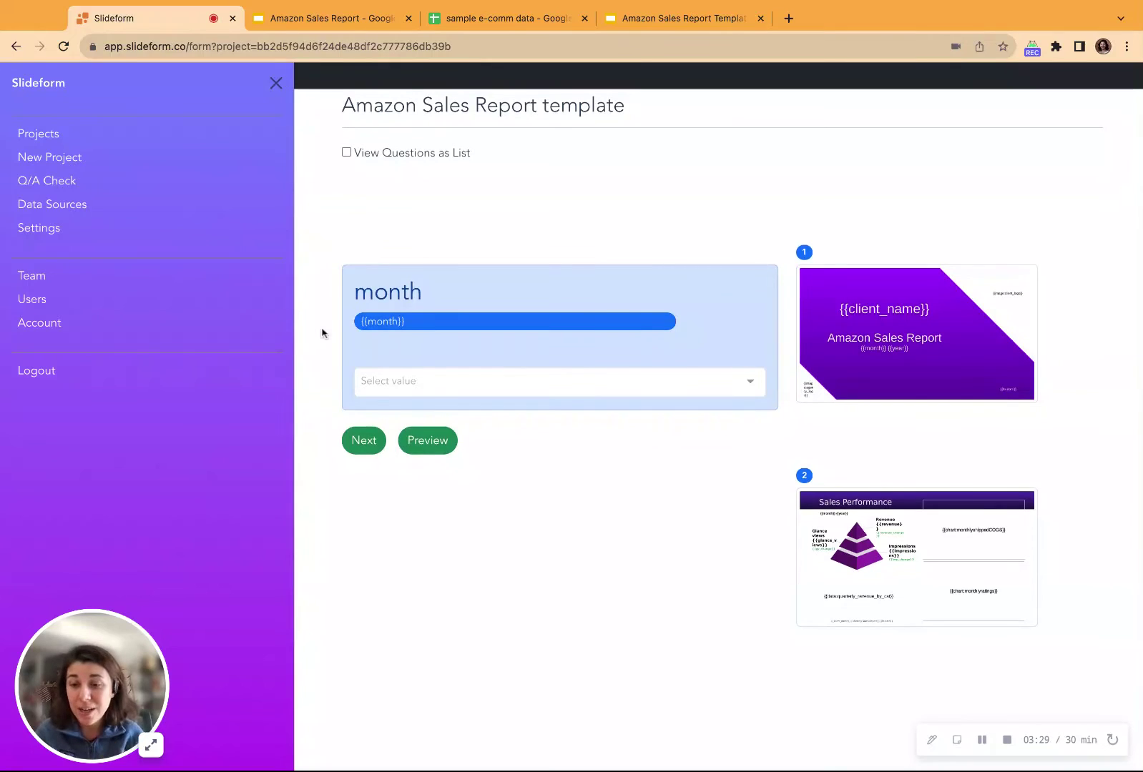
pyautogui.click(441, 386)
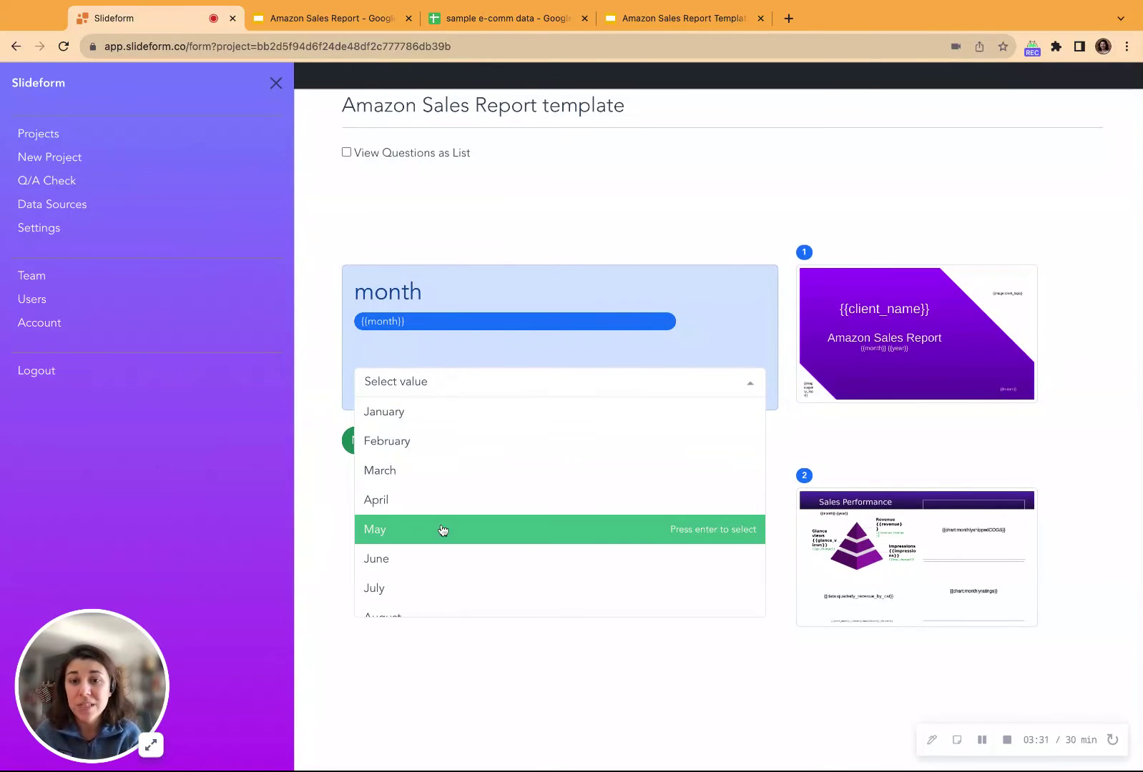
pyautogui.scroll(-2, 443, 529)
pyautogui.click(420, 603)
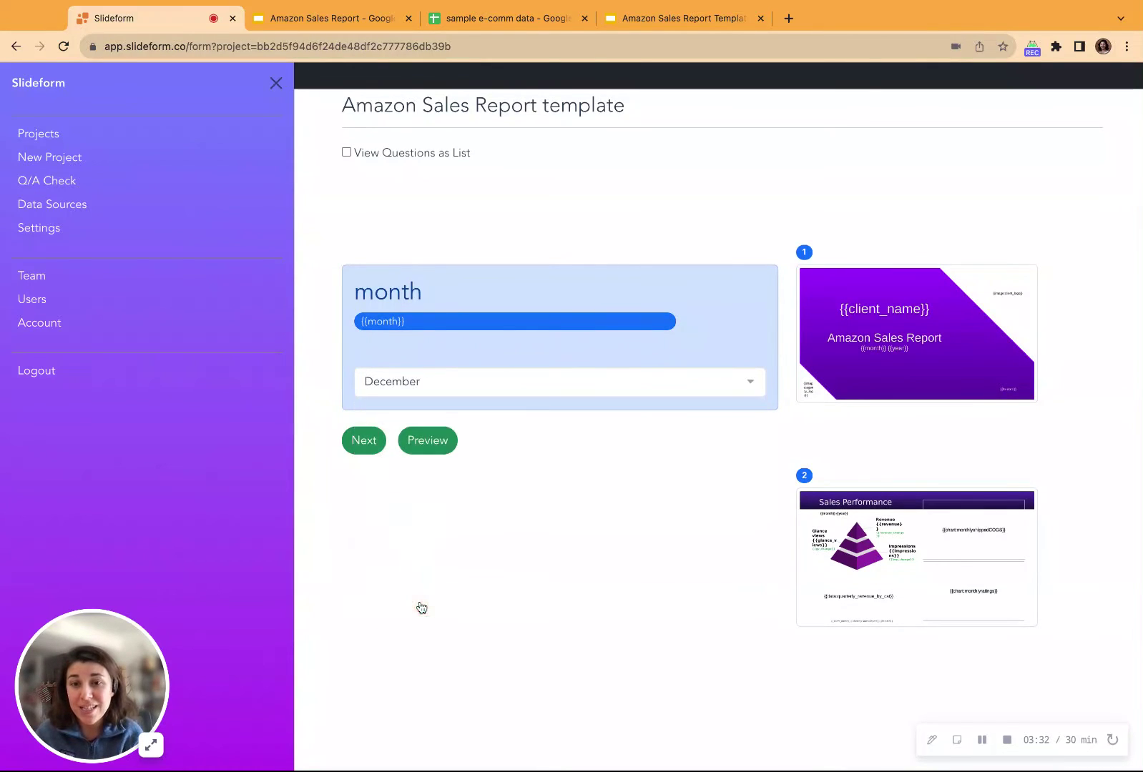
pyautogui.click(363, 443)
# Answer the year question with 2023 and proceed to the report preview
pyautogui.click(428, 382)
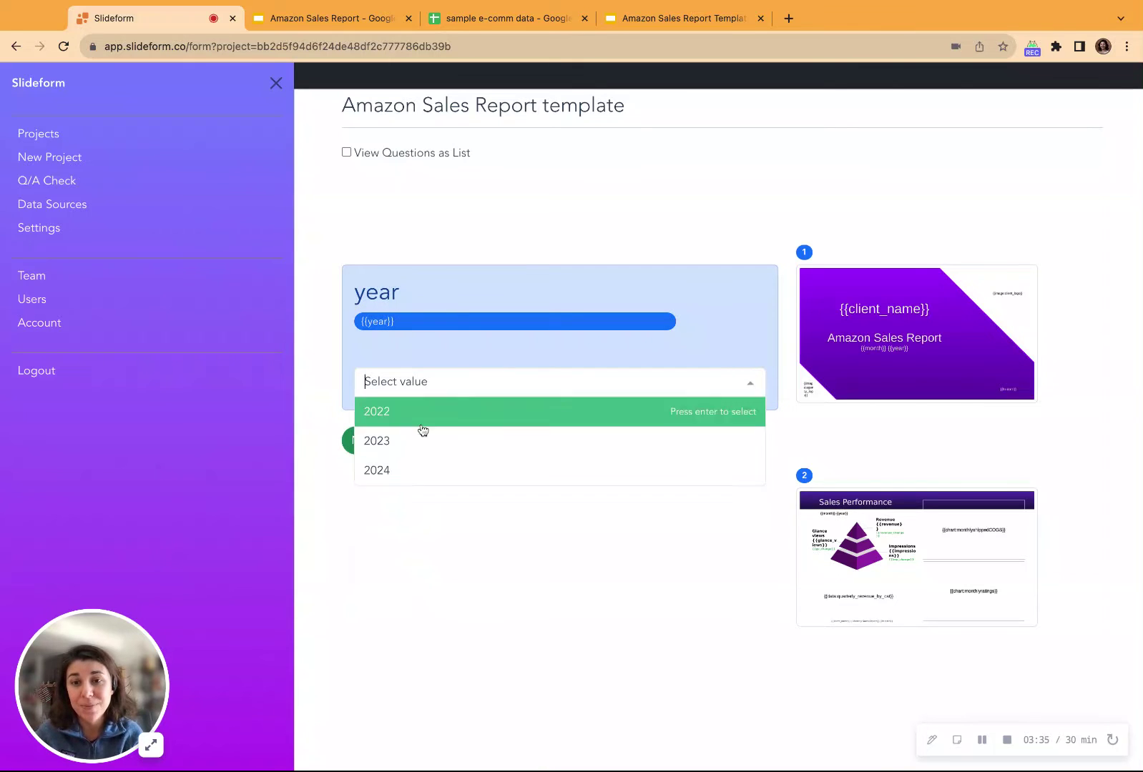
pyautogui.click(411, 452)
pyautogui.click(368, 445)
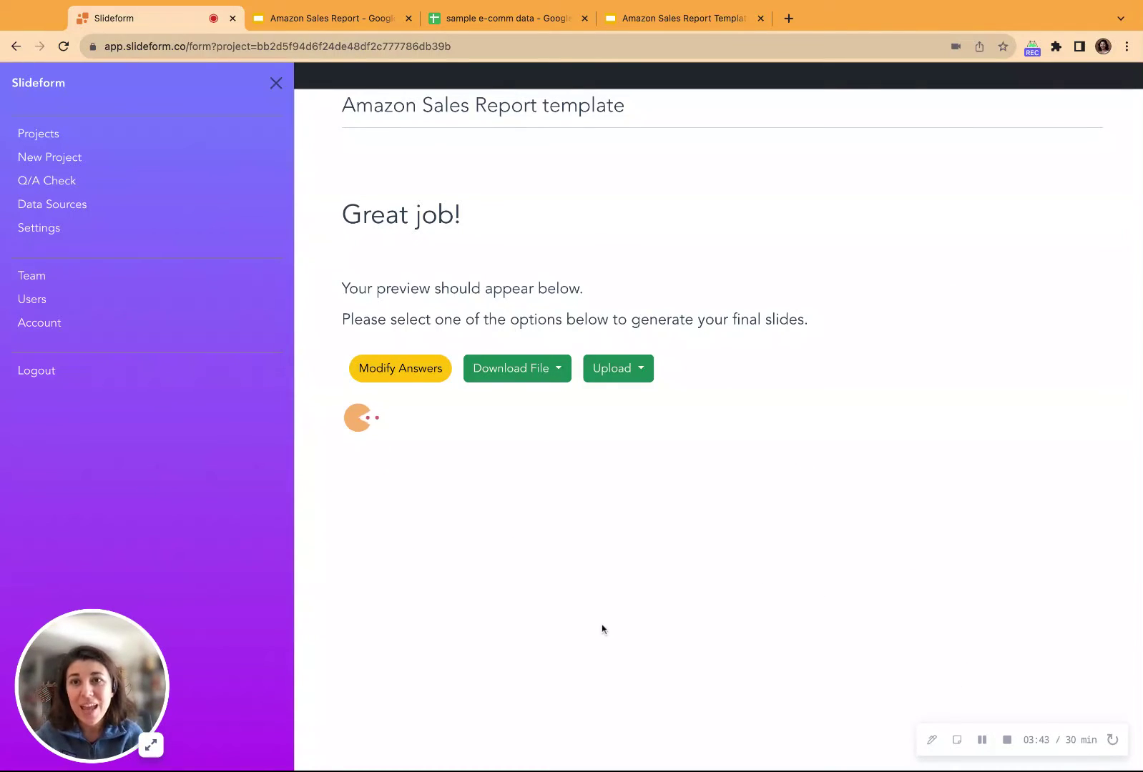
# Switch to the finished Amazon Sales Report presentation and review its title slide and Sales Performance slide
pyautogui.click(323, 19)
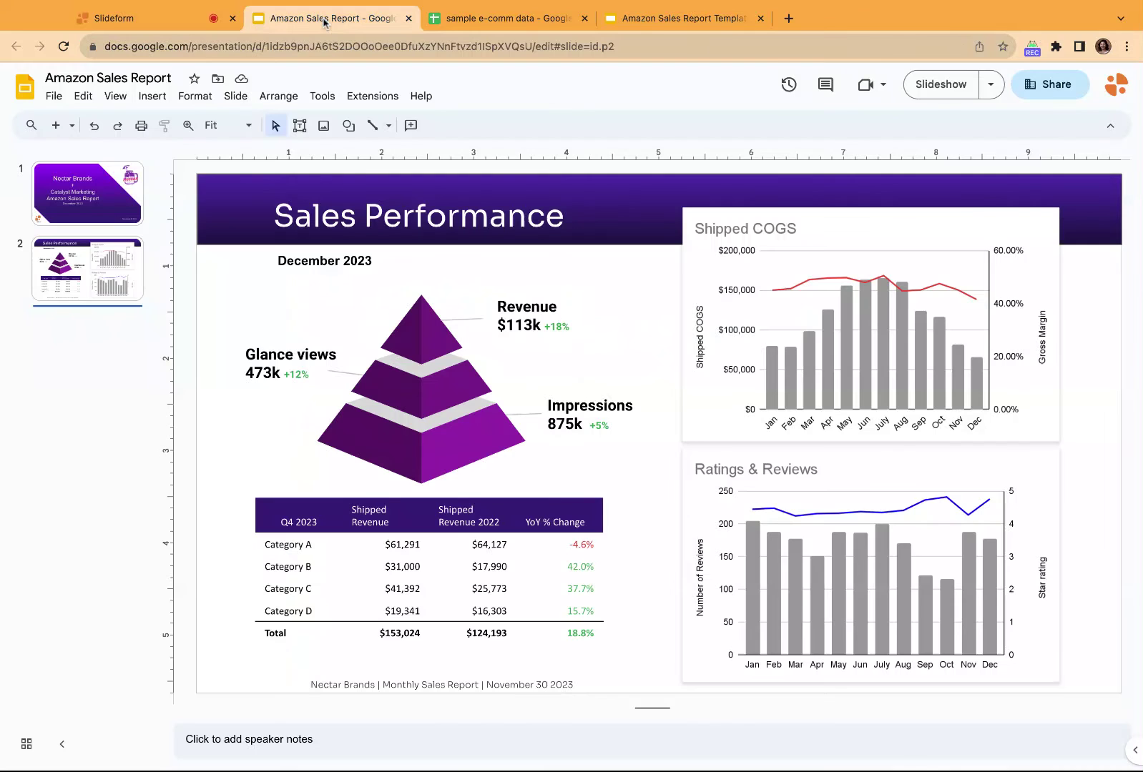
pyautogui.click(100, 190)
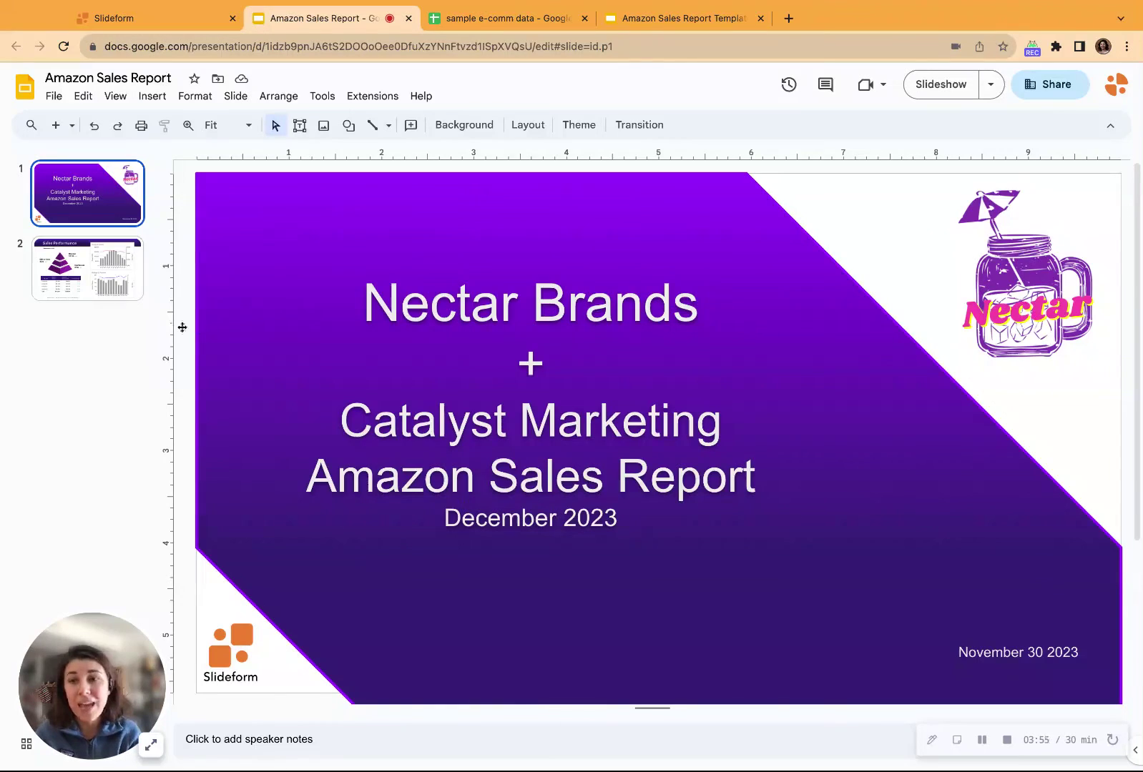
pyautogui.click(115, 281)
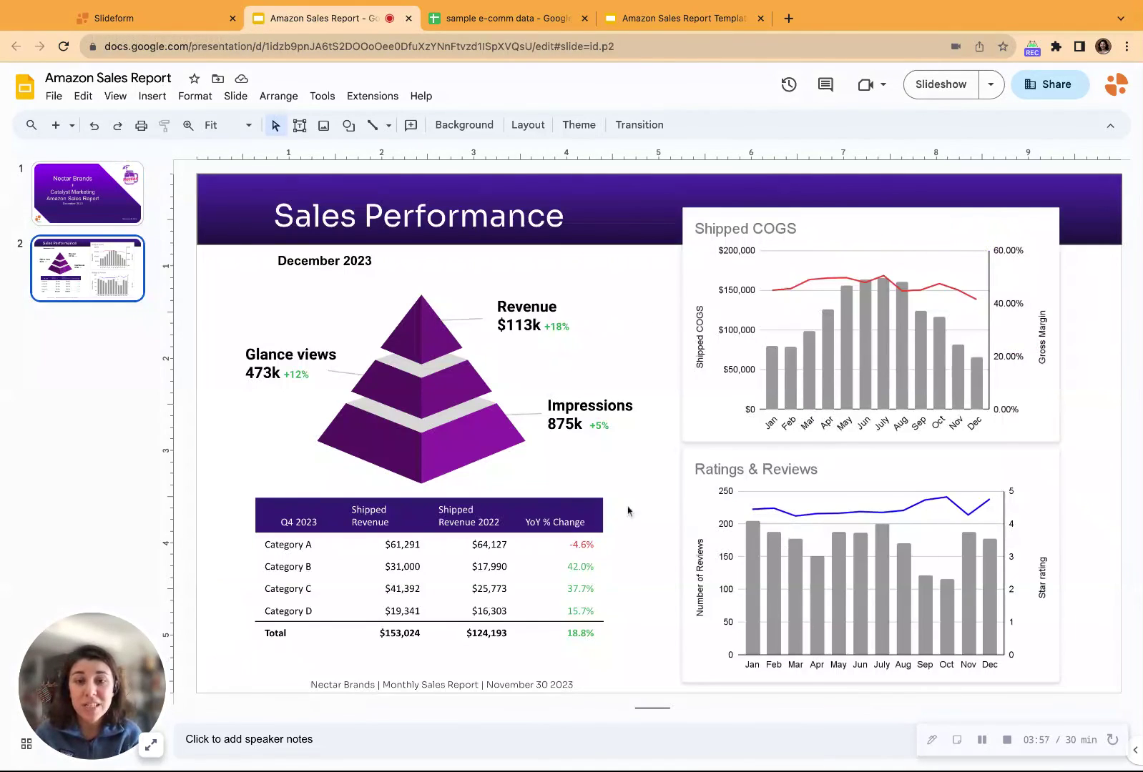